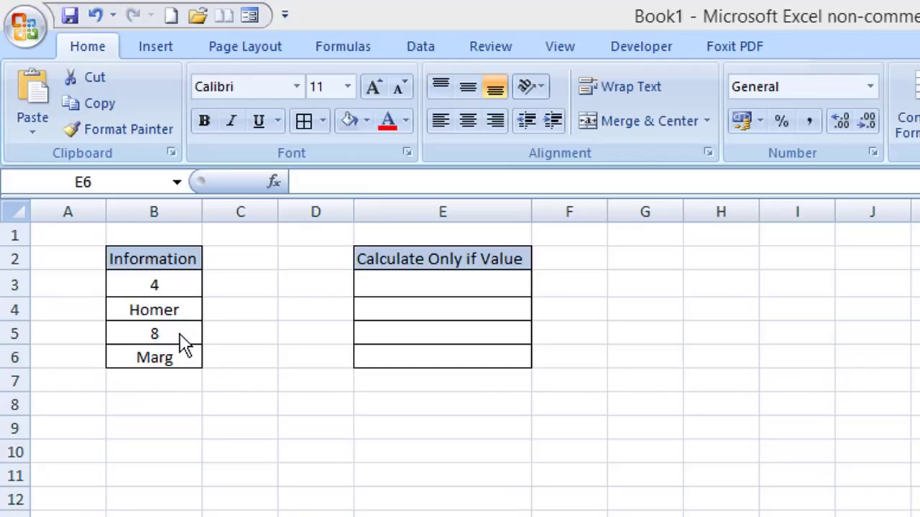
# - Copy the formula =IF(CELL("type",B3)="v",B3*2,0) from the open Notepad note into cell E3 of the Excel sheet
pyautogui.click(404, 281)
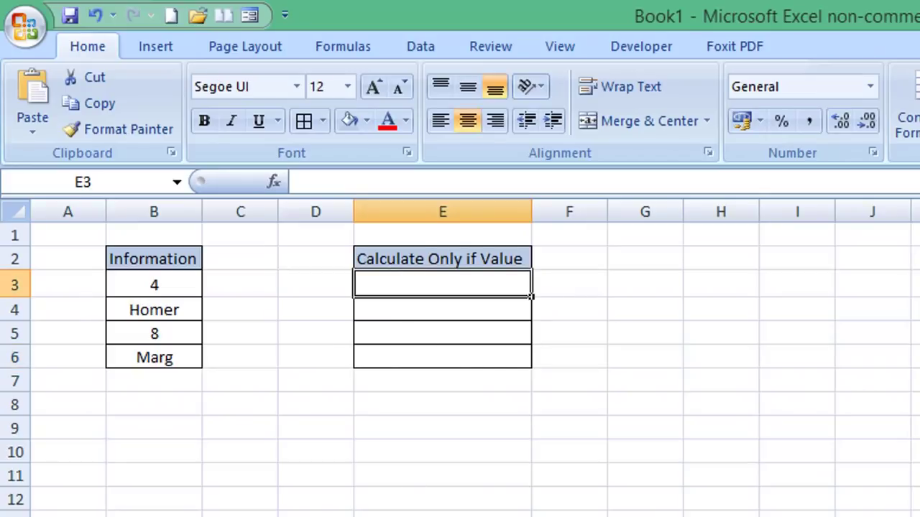
pyautogui.hotkey('alt', 'Tab')
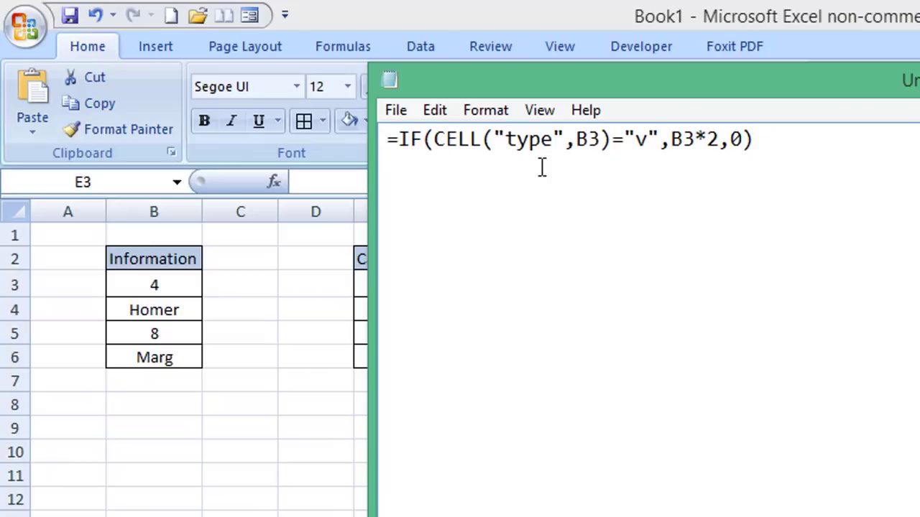
pyautogui.moveTo(387, 140); pyautogui.dragTo(749, 157)
pyautogui.hotkey('ctrl', 'c')
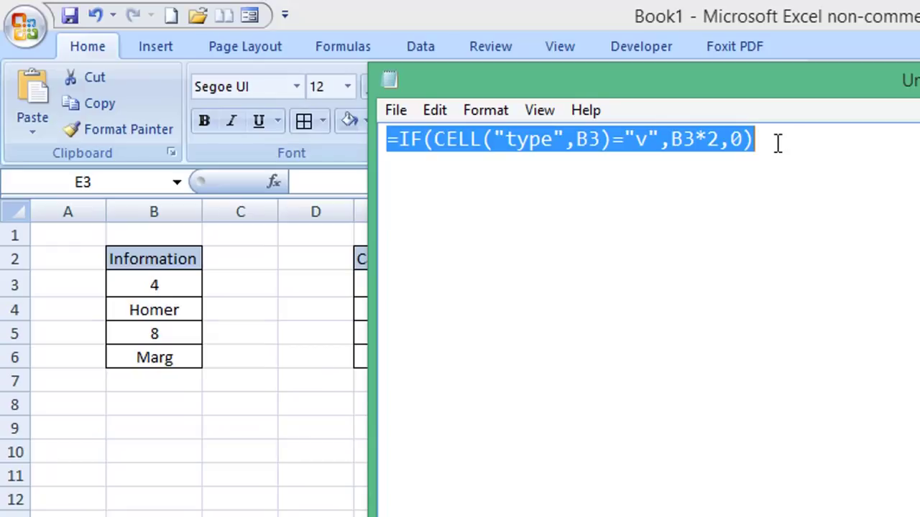
pyautogui.hotkey('alt', 'Tab')
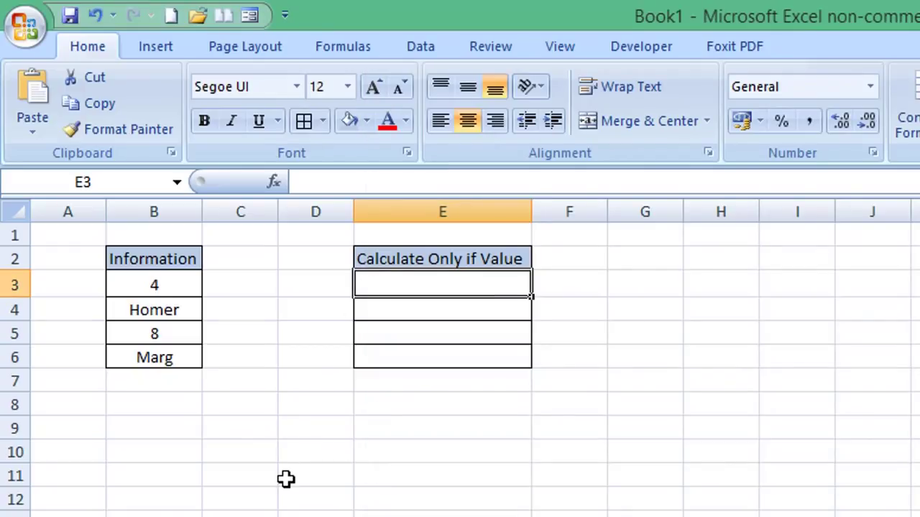
pyautogui.hotkey('ctrl', 'v')
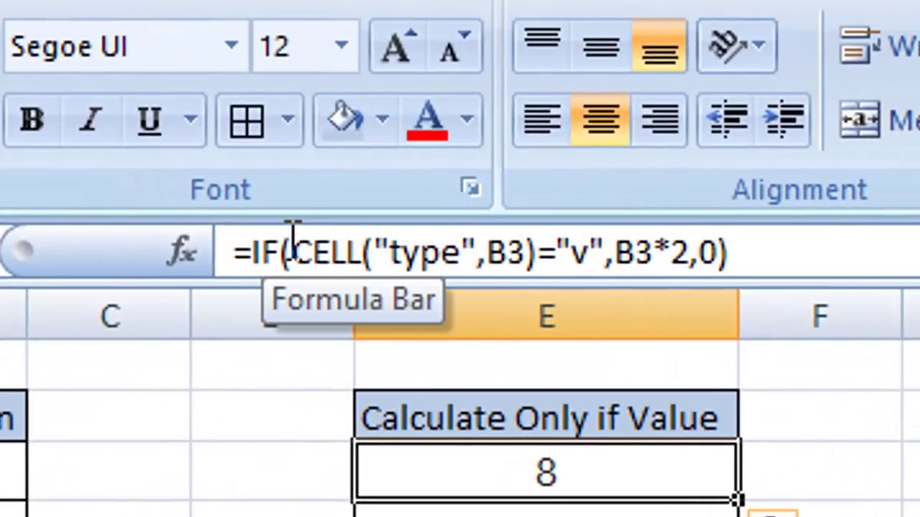
# - Examine the logical test in E3's formula part by part: IF, CELL, the "type" argument, the B3 reference and the "v" comparison
pyautogui.moveTo(295, 248); pyautogui.dragTo(365, 253)
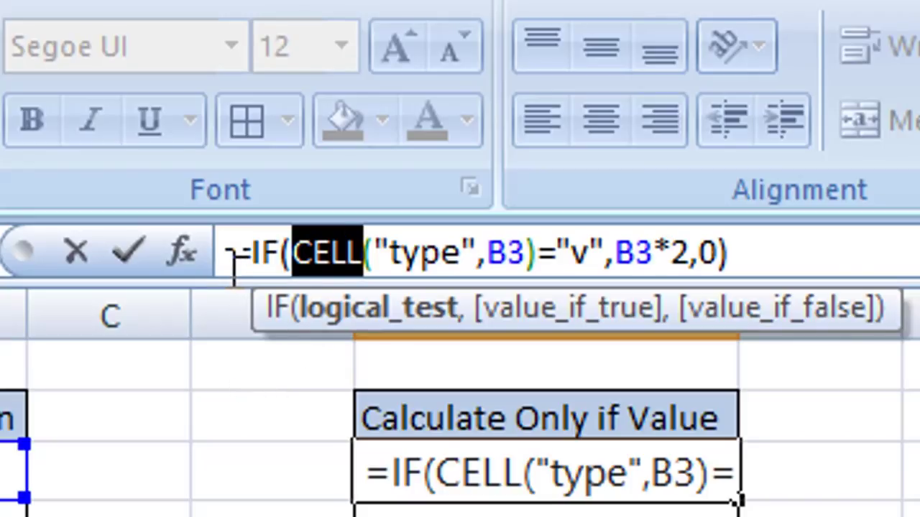
pyautogui.moveTo(235, 252); pyautogui.dragTo(283, 256)
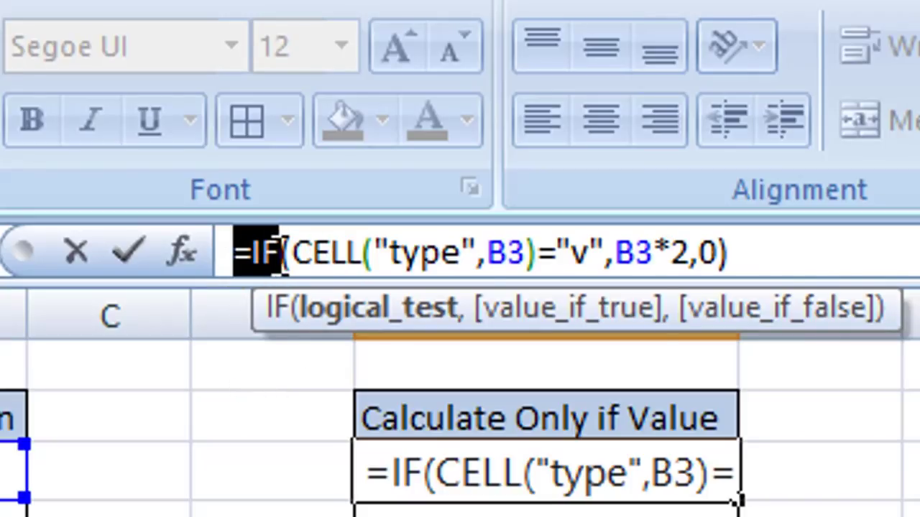
pyautogui.click(301, 247)
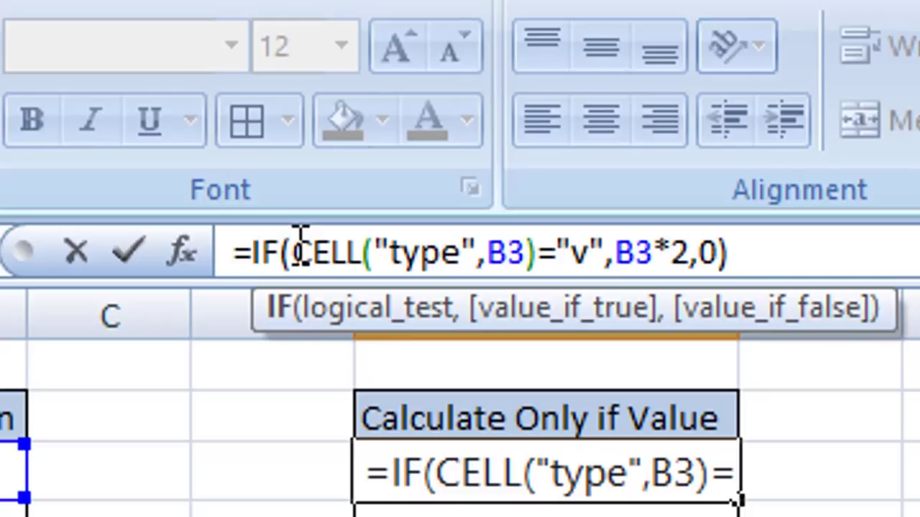
pyautogui.moveTo(300, 246); pyautogui.dragTo(364, 253)
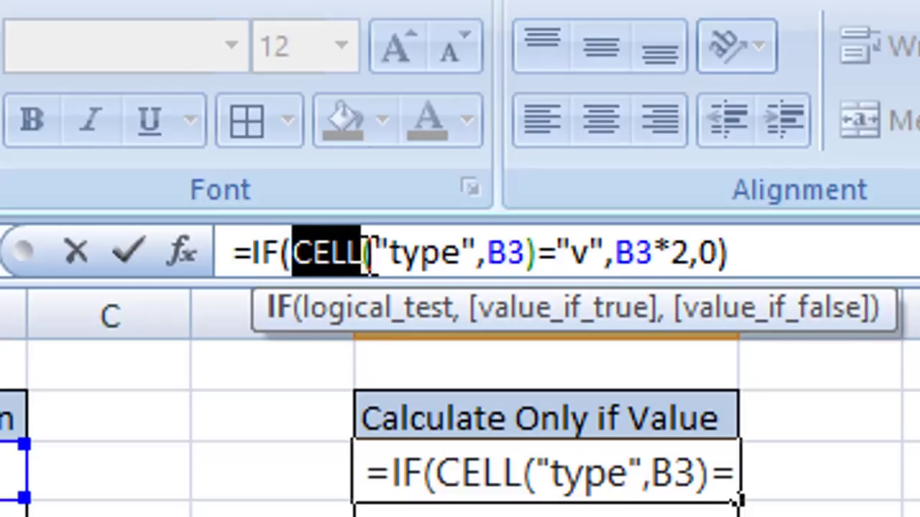
pyautogui.click(388, 255)
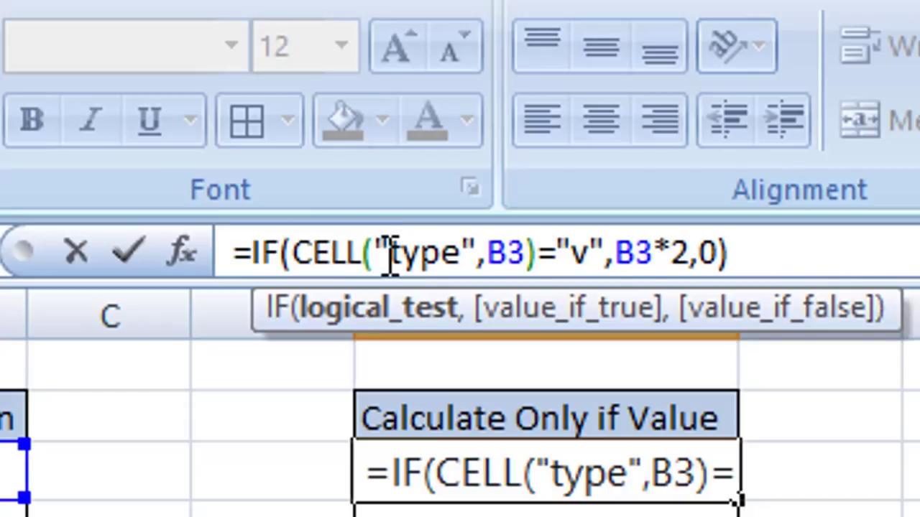
pyautogui.moveTo(389, 255); pyautogui.dragTo(466, 265)
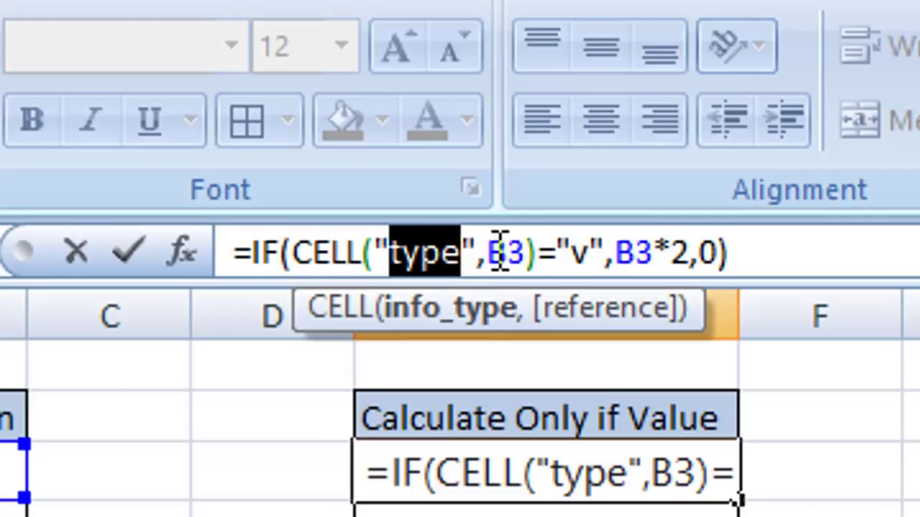
pyautogui.moveTo(486, 253); pyautogui.dragTo(530, 253)
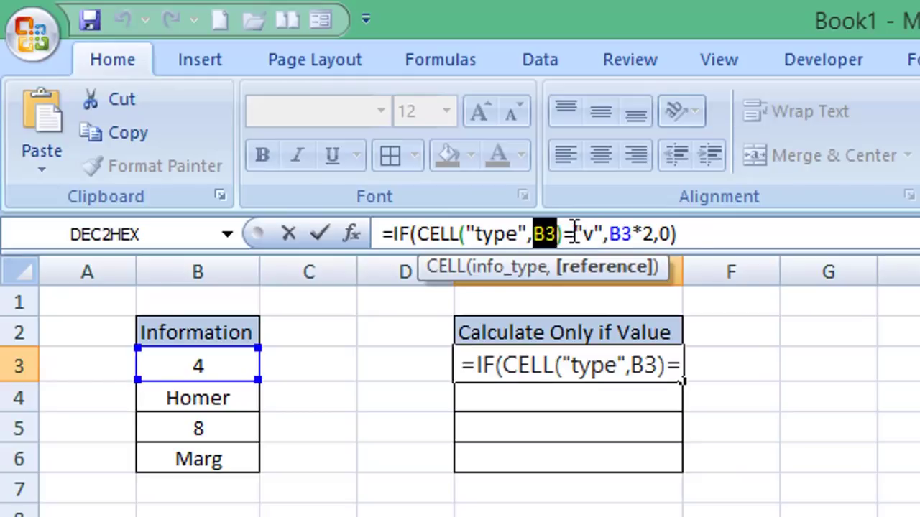
pyautogui.click(574, 234)
pyautogui.moveTo(575, 234); pyautogui.dragTo(606, 234)
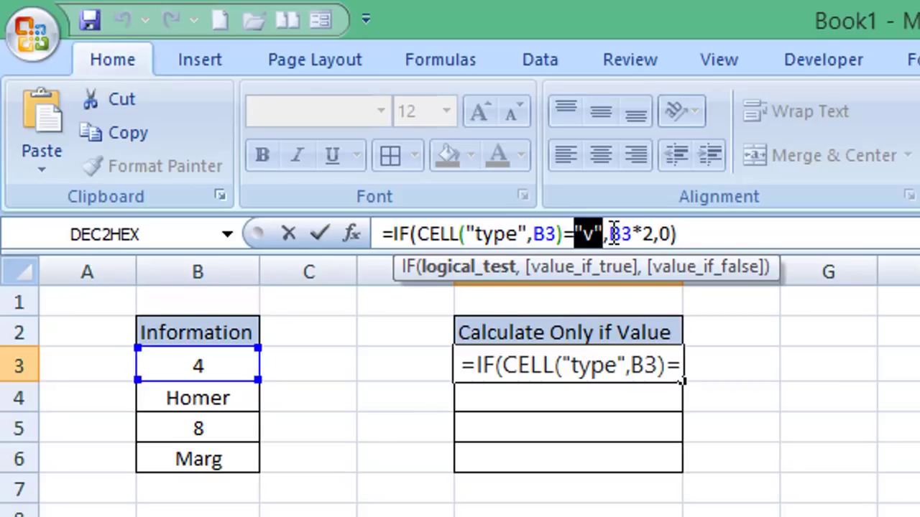
# - Examine the value-if-true argument B3*2 and the value-if-false argument 0 in E3's formula, leaving the formula as it is
pyautogui.click(614, 235)
pyautogui.moveTo(614, 235); pyautogui.dragTo(634, 235)
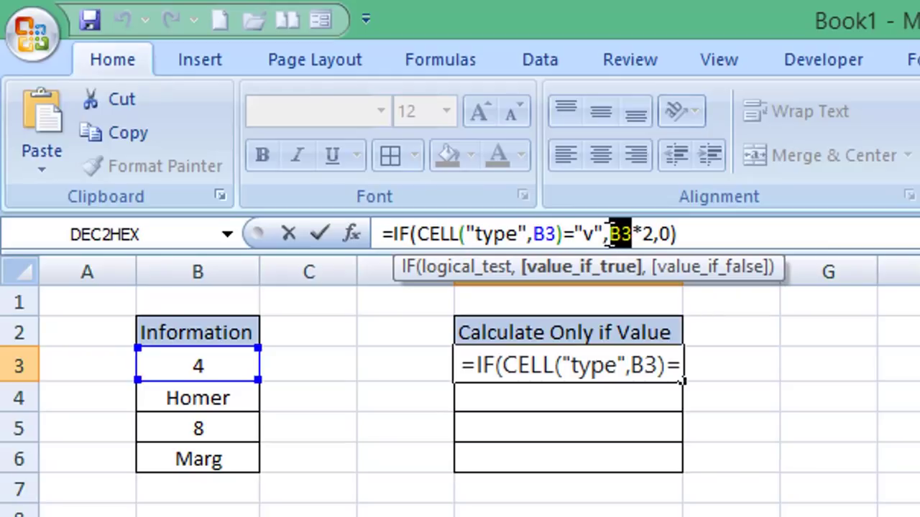
pyautogui.moveTo(605, 235); pyautogui.dragTo(672, 237)
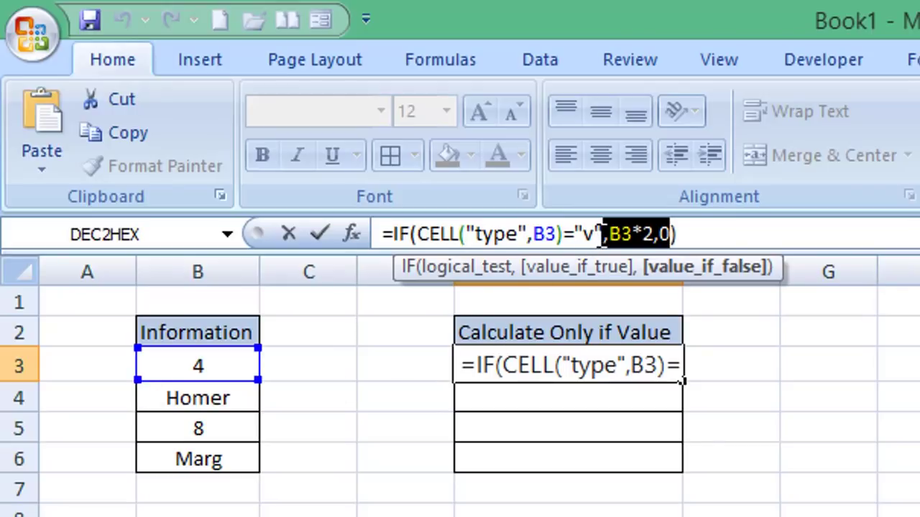
pyautogui.click(657, 234)
pyautogui.moveTo(652, 234); pyautogui.dragTo(670, 234)
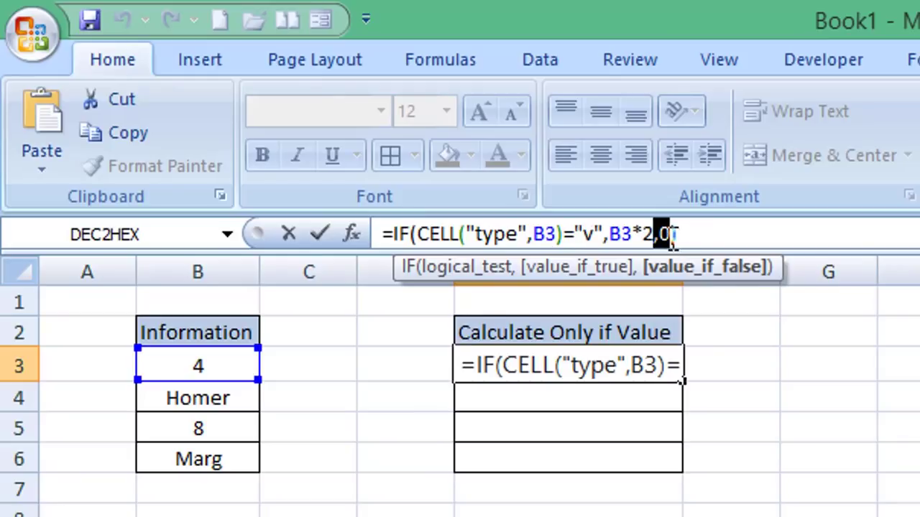
pyautogui.click(710, 234)
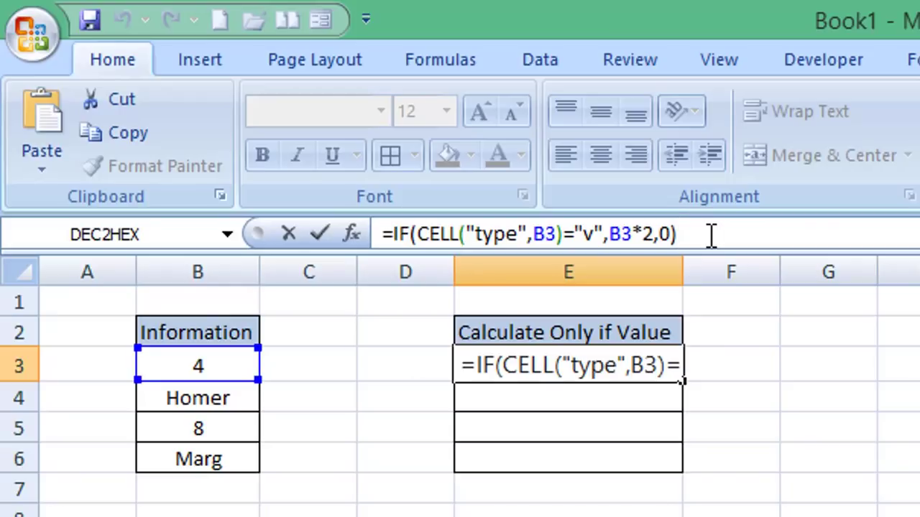
pyautogui.press('Return')
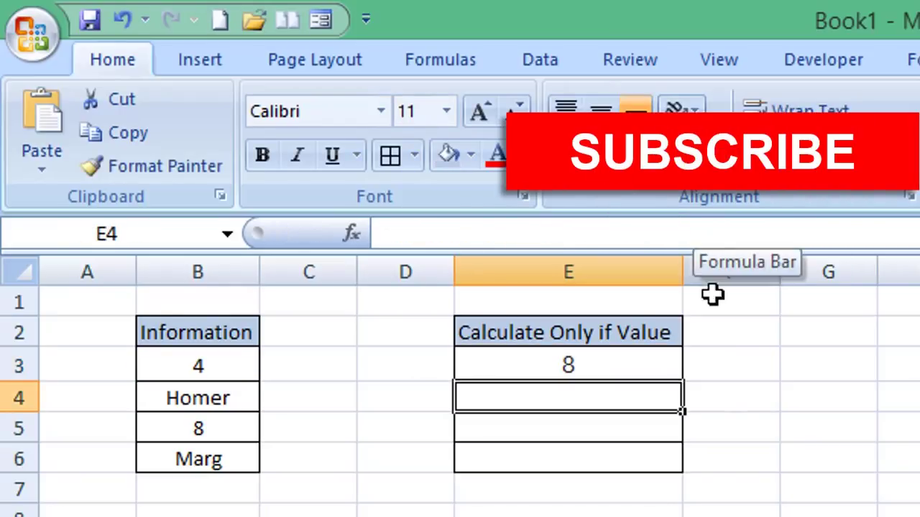
# - Fill the formula in E3 down through E6 after checking it against its source cell B3
pyautogui.click(625, 367)
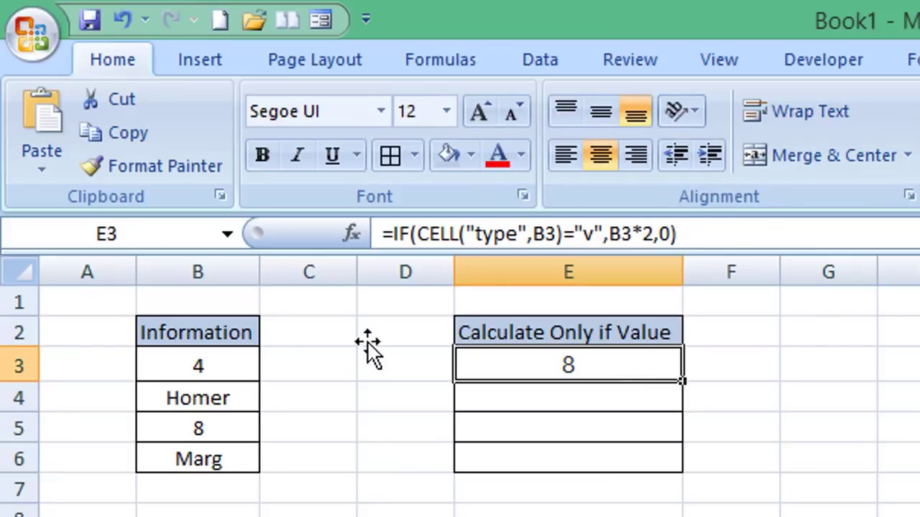
pyautogui.click(213, 367)
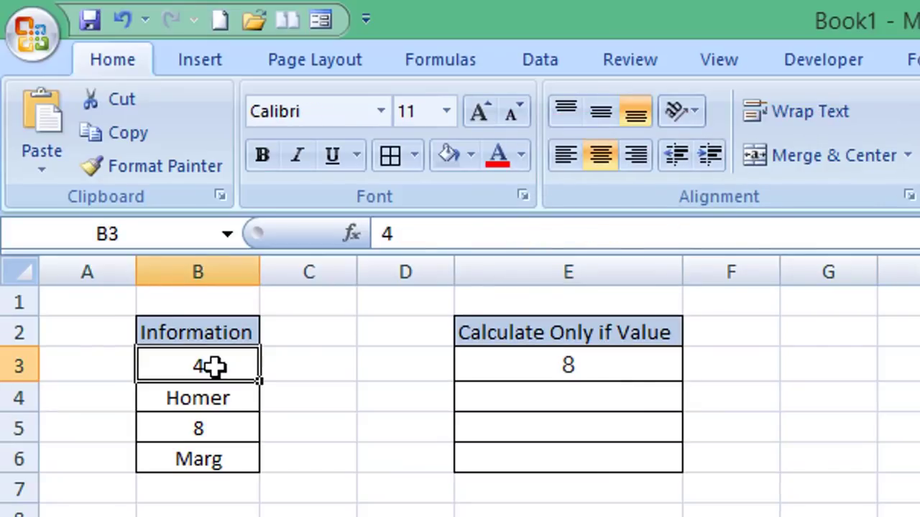
pyautogui.click(610, 365)
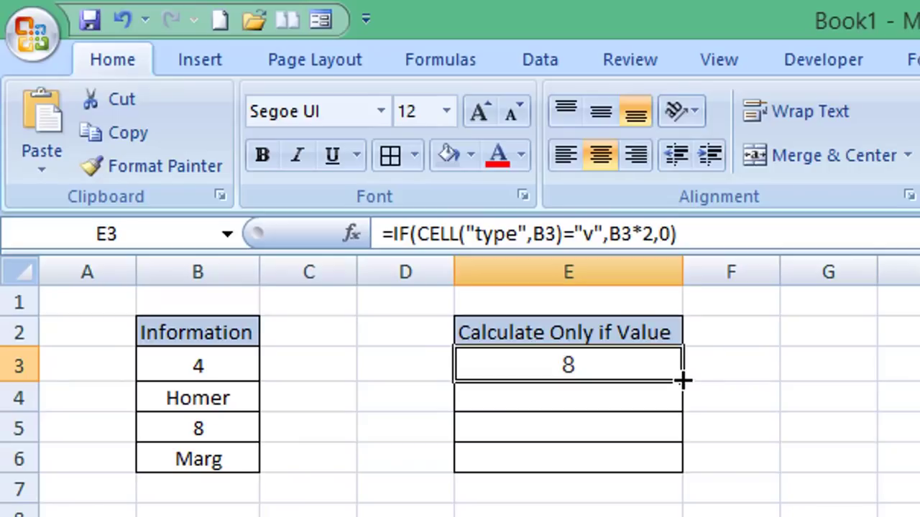
pyautogui.moveTo(682, 381); pyautogui.dragTo(680, 472)
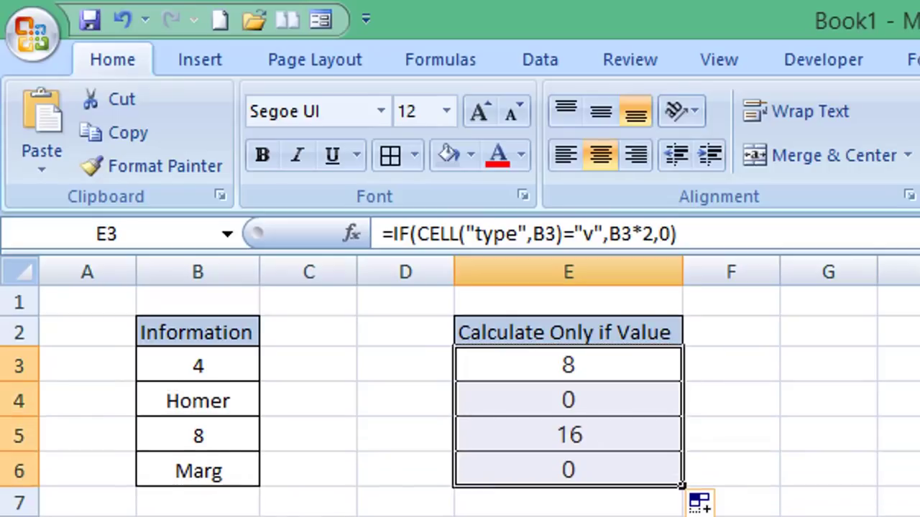
pyautogui.click(567, 516)
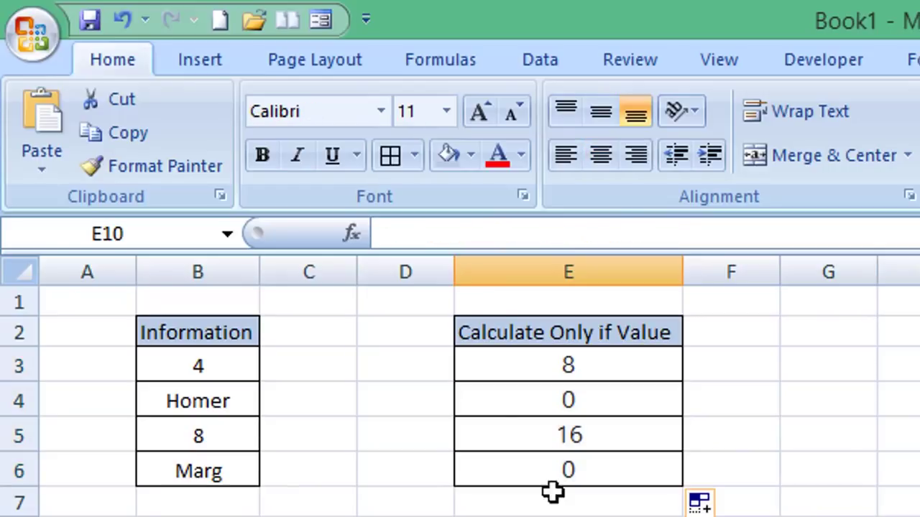
# - Compare the formula in E5 with its source B5, and review the text entries in B4 and B6
pyautogui.click(615, 438)
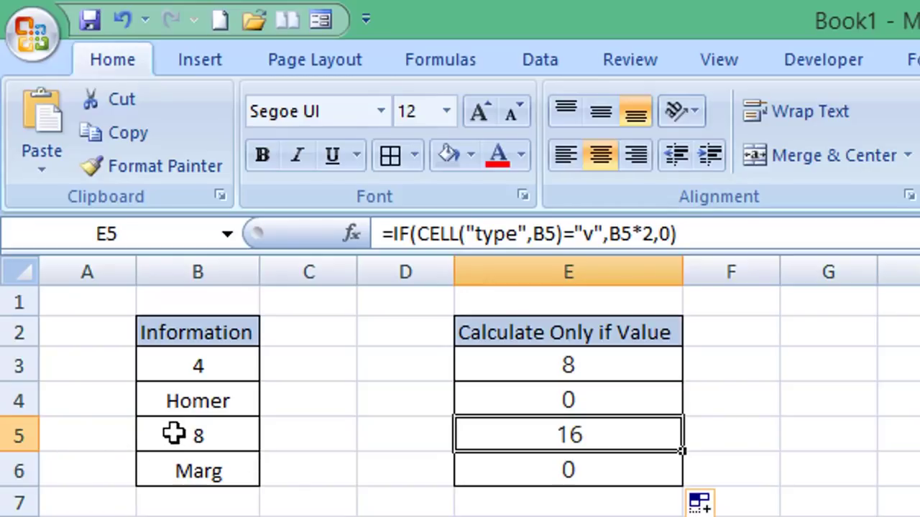
pyautogui.click(173, 433)
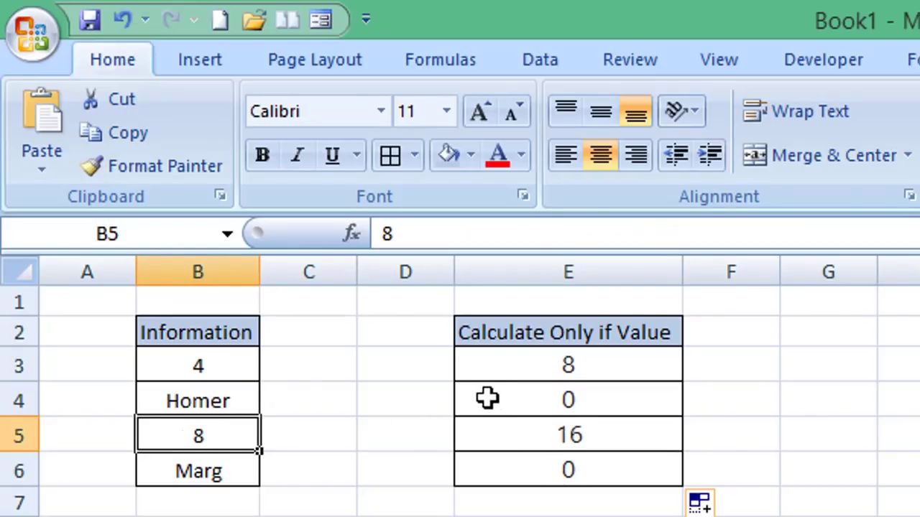
pyautogui.click(217, 403)
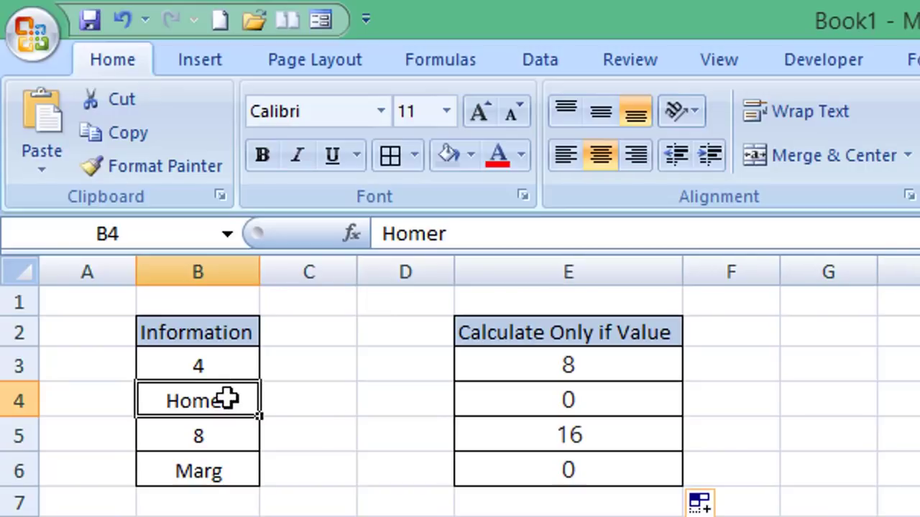
pyautogui.click(222, 474)
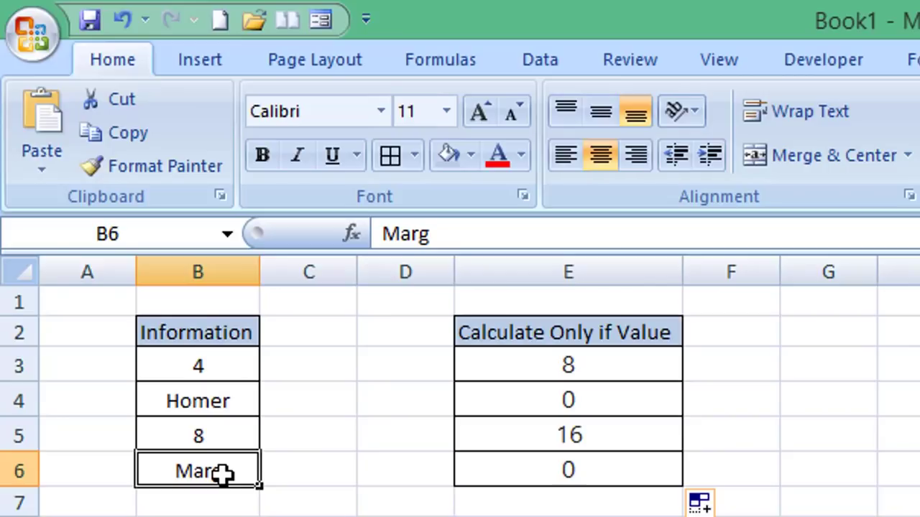
pyautogui.click(199, 516)
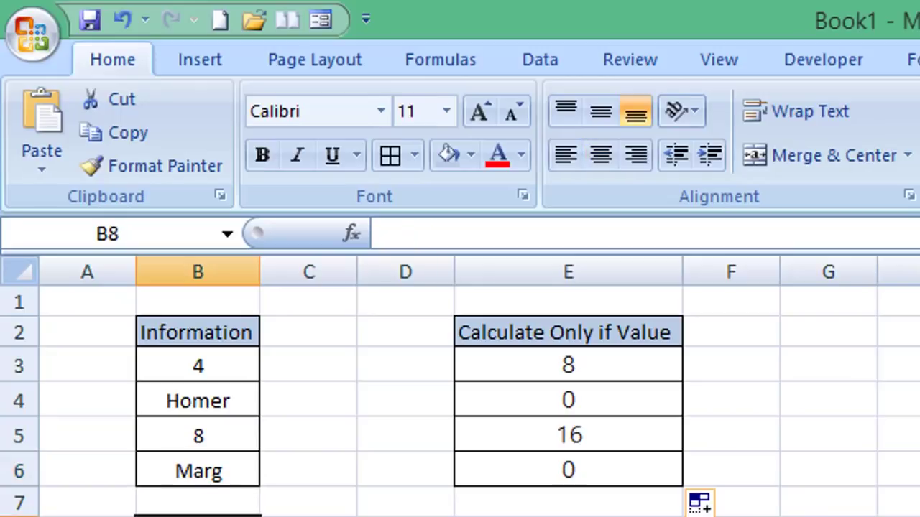